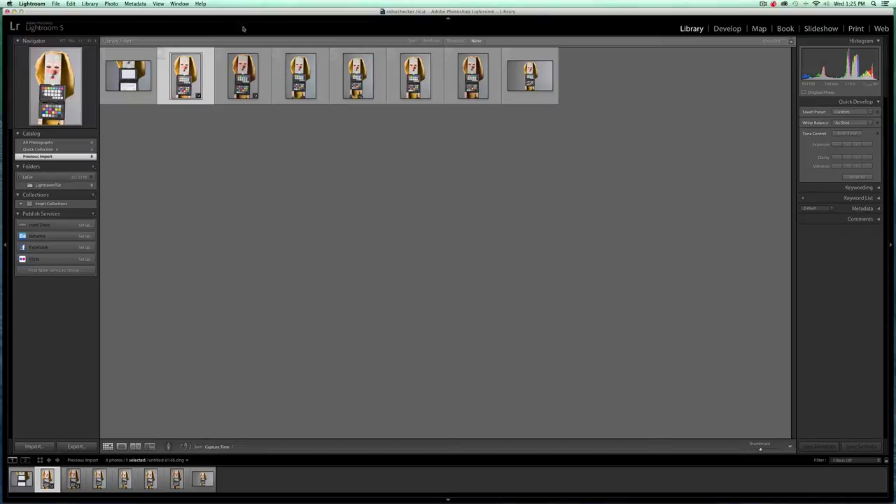
- Open the selected photo untitled-0146.dng in the Develop module
{"action": "left_click", "coordinate": [728, 29]}
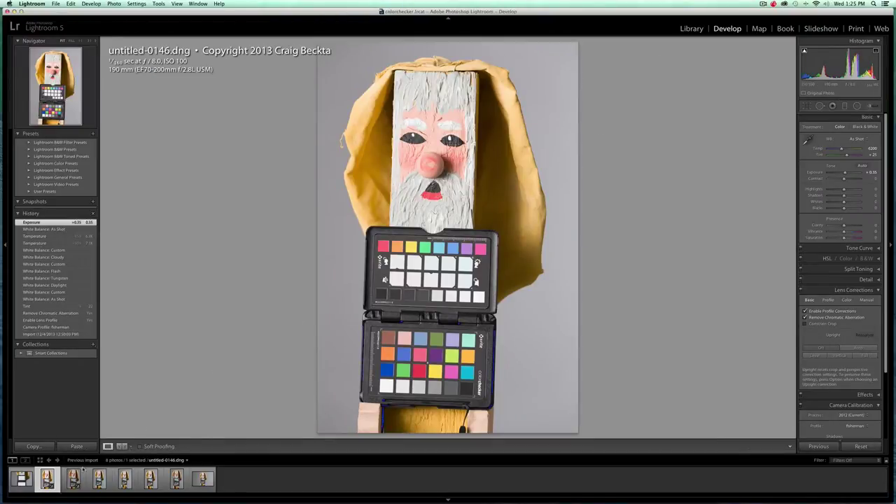
- View untitled-0145.dng's white card, toggle Fill and Fit zoom, then return to untitled-0146
{"action": "key", "text": "Left"}
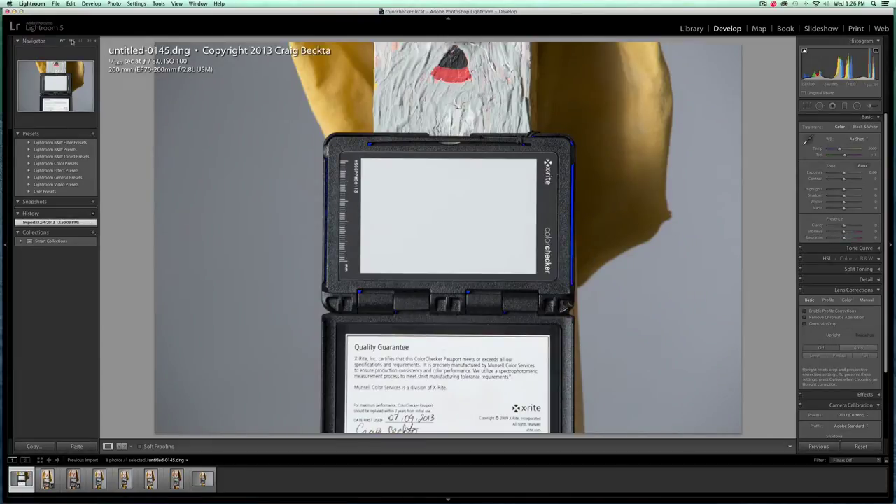
{"action": "left_click", "coordinate": [71, 41]}
{"action": "left_click", "coordinate": [62, 41]}
{"action": "left_click", "coordinate": [47, 478]}
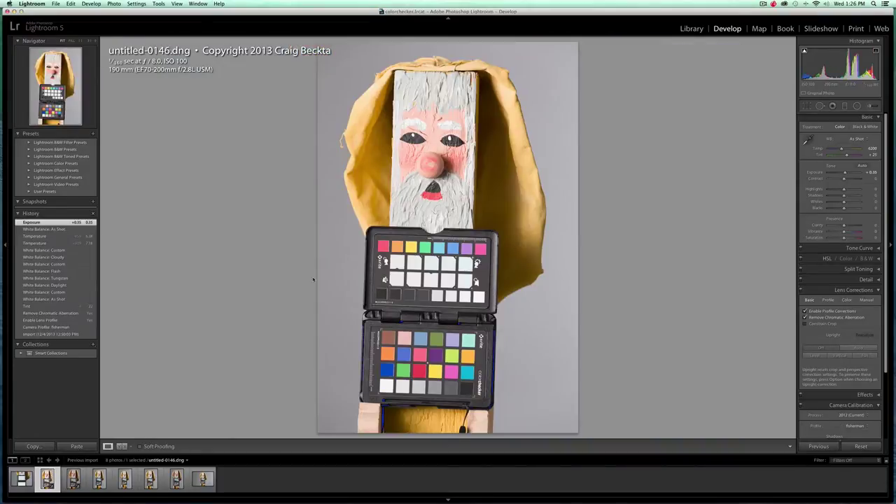
- Leave untitled-0146.dng's white balance at As Shot and quit Lightroom
{"action": "left_click", "coordinate": [860, 138]}
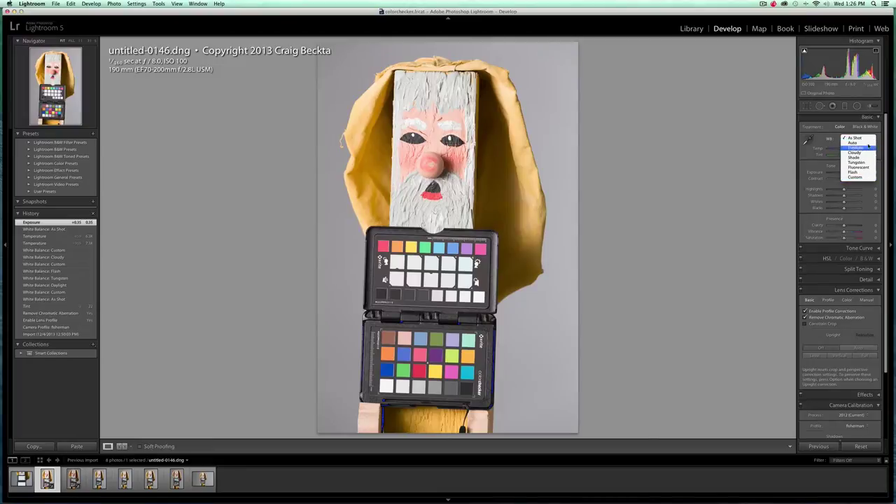
{"action": "left_click", "coordinate": [867, 139]}
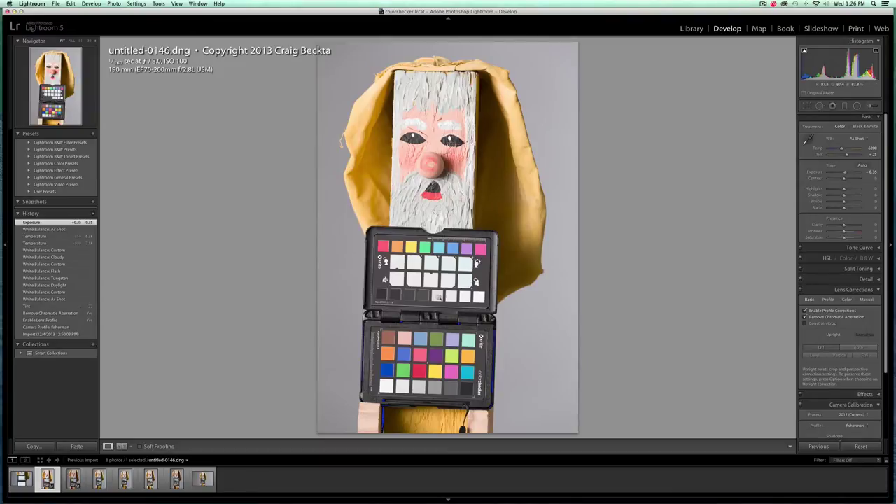
{"action": "left_click", "coordinate": [30, 3]}
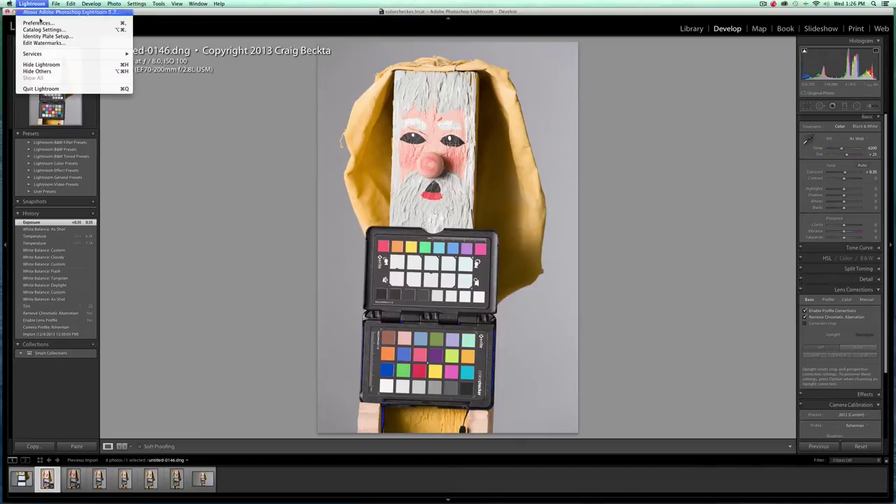
{"action": "left_click", "coordinate": [81, 88]}
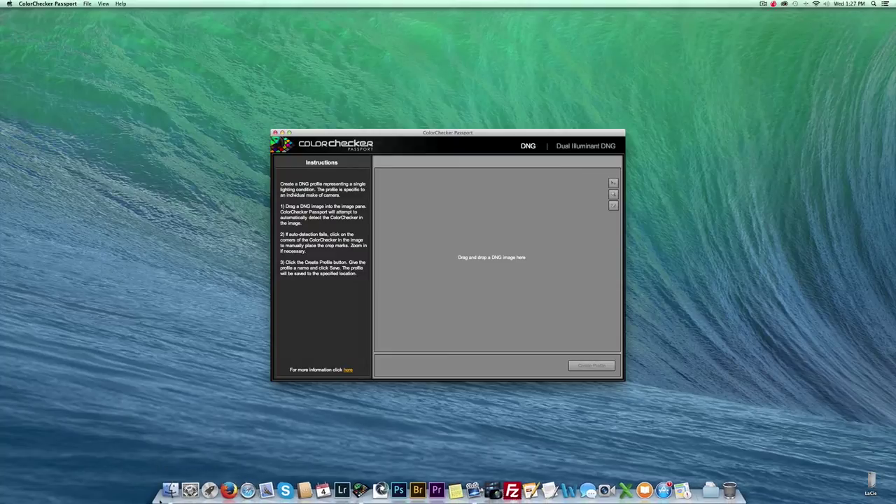
- In Finder, browse in column view to LaCie > 1 Lightroom Imports > LightroomTut
{"action": "left_click", "coordinate": [169, 486]}
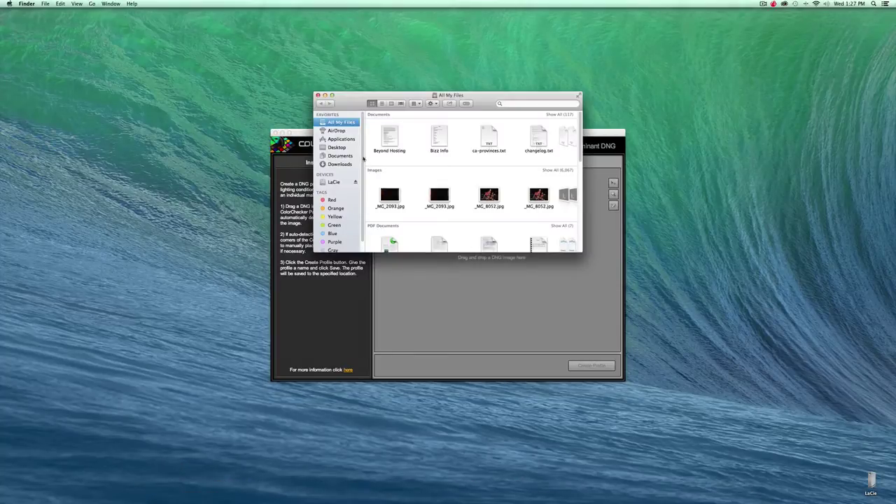
{"action": "left_click", "coordinate": [334, 182]}
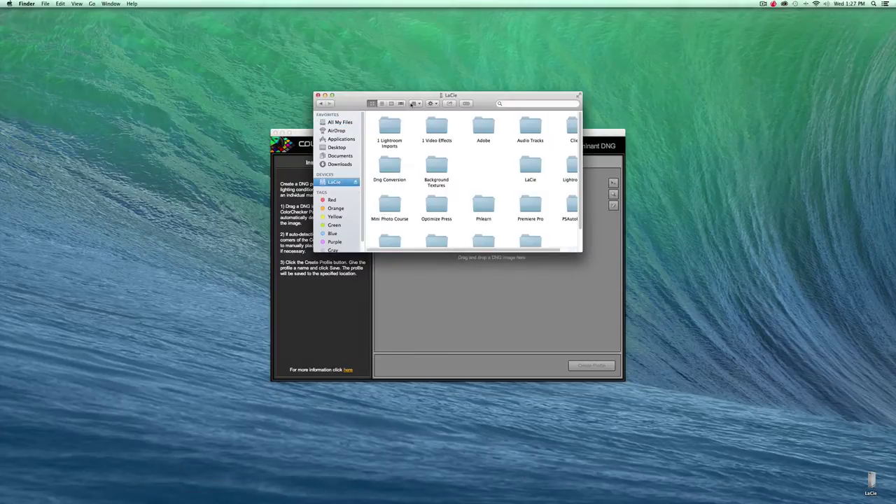
{"action": "left_click", "coordinate": [390, 103]}
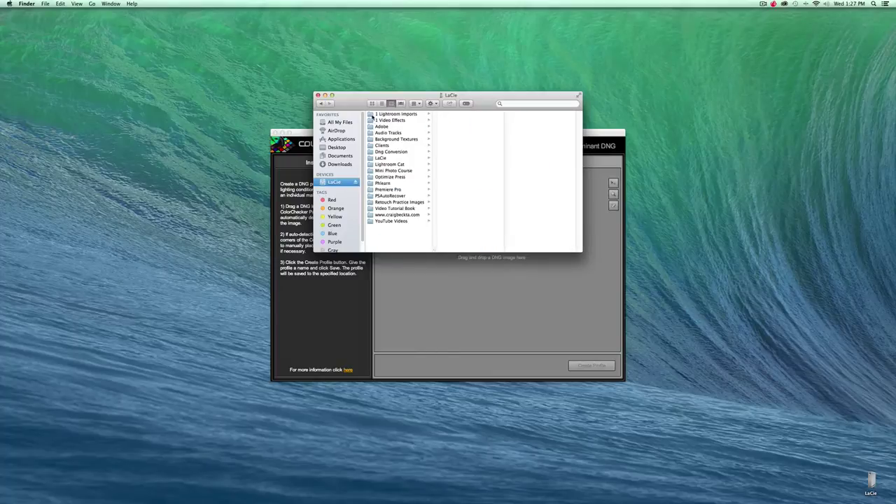
{"action": "left_click", "coordinate": [371, 114]}
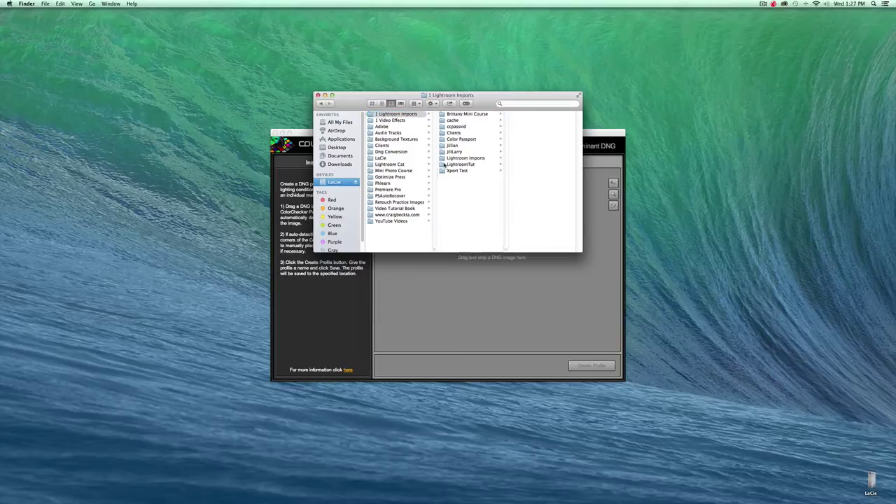
{"action": "left_click", "coordinate": [442, 164]}
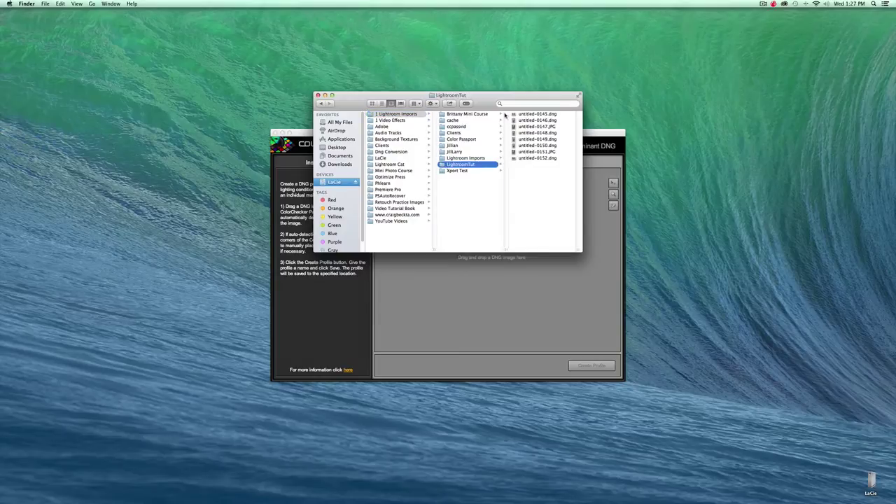
{"action": "left_click_drag", "start_coordinate": [515, 99], "coordinate": [497, 253]}
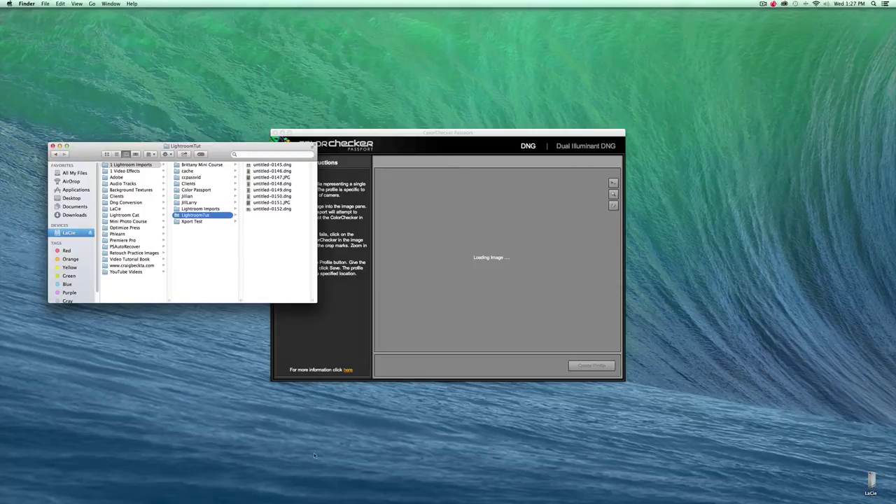
- Relaunch Lightroom and show untitled-0146.dng's Camera Calibration panel with the Fisherman profile
{"action": "mouse_move", "coordinate": [340, 499]}
{"action": "left_click", "coordinate": [339, 488]}
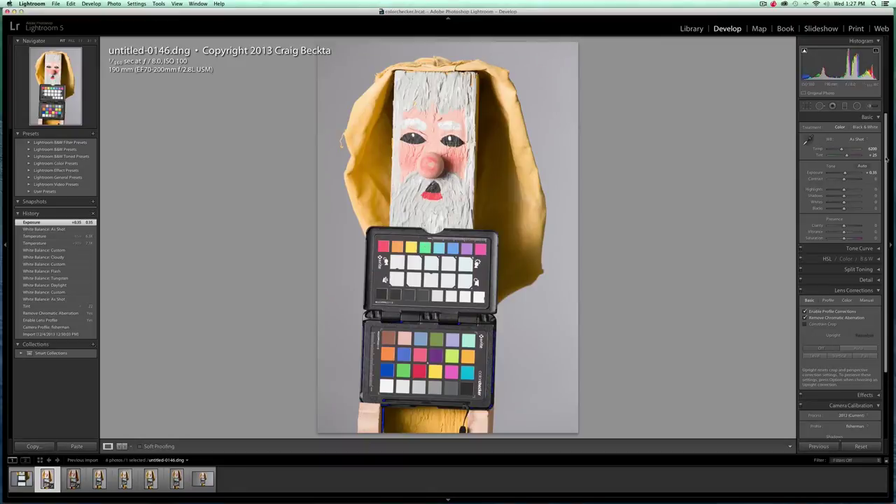
{"action": "left_click_drag", "start_coordinate": [885, 188], "coordinate": [882, 257]}
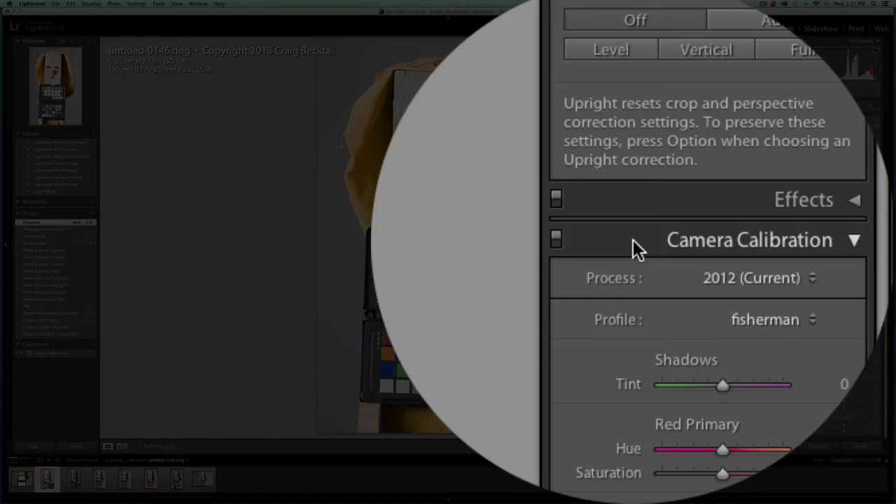
{"action": "left_click", "coordinate": [633, 239]}
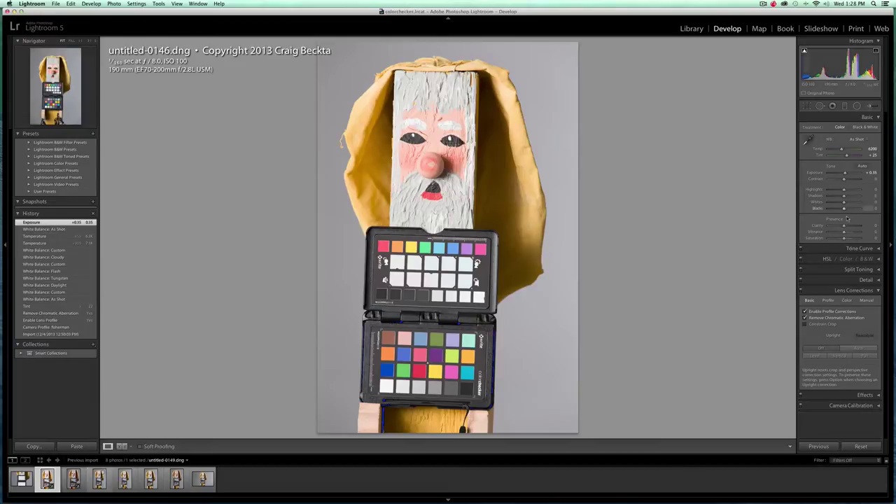
{"action": "left_click", "coordinate": [858, 406]}
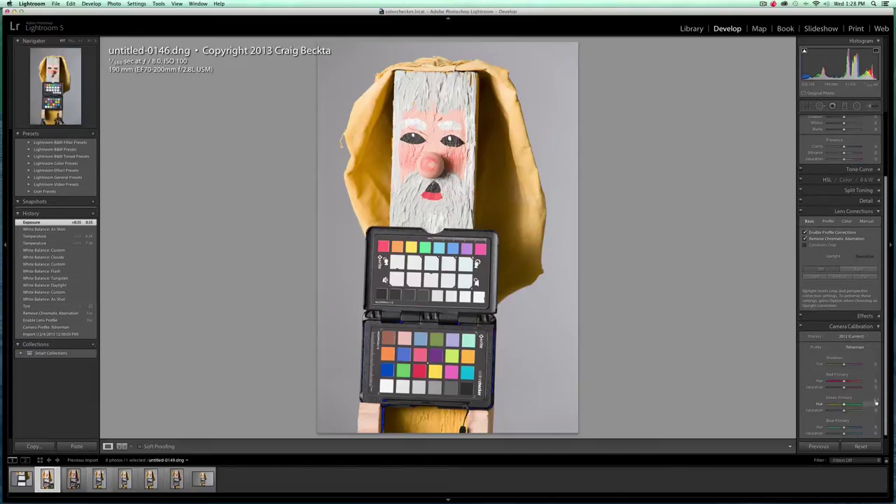
- Switch the camera profile to Adobe Standard, then back to the custom fisherman profile
{"action": "left_click", "coordinate": [867, 348]}
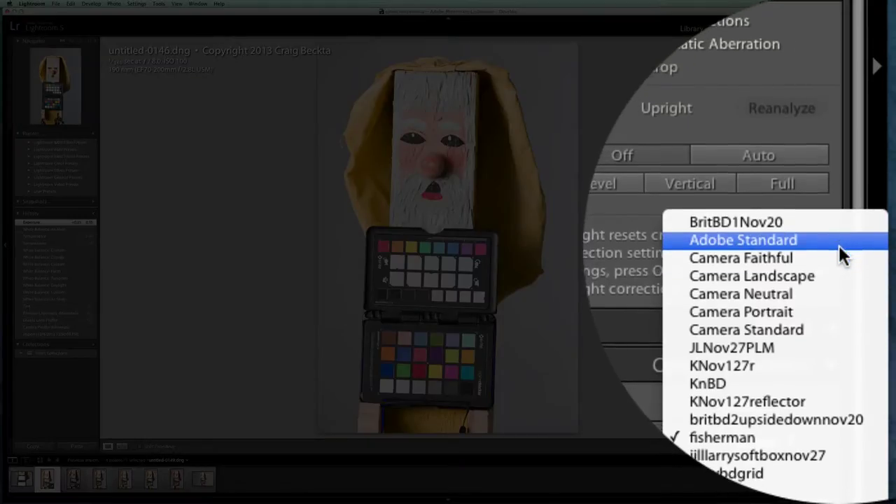
{"action": "left_click", "coordinate": [838, 245]}
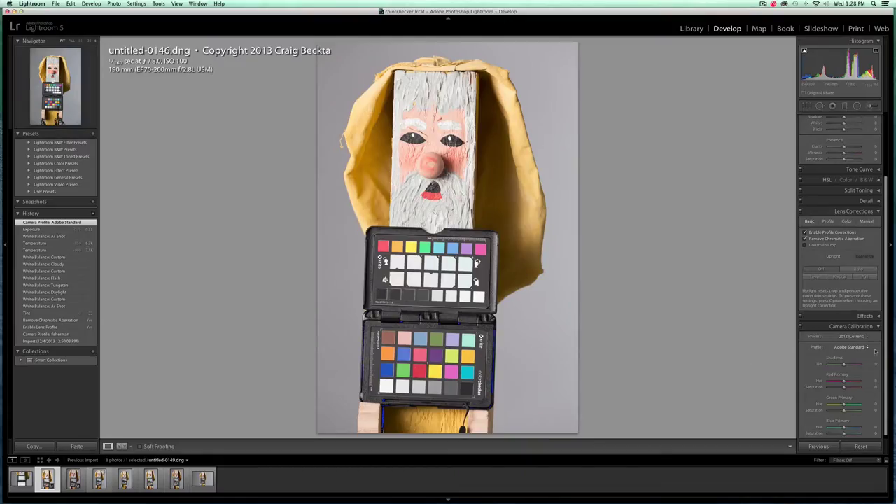
{"action": "left_click", "coordinate": [866, 348]}
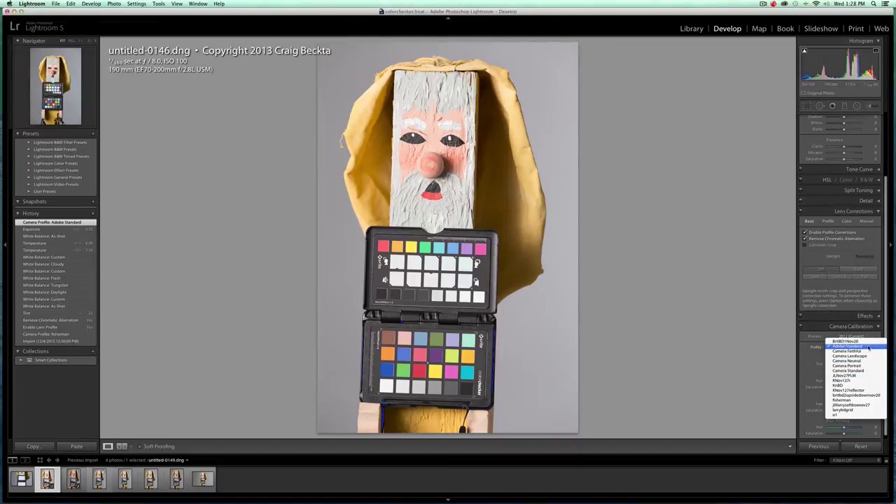
{"action": "left_click", "coordinate": [861, 400]}
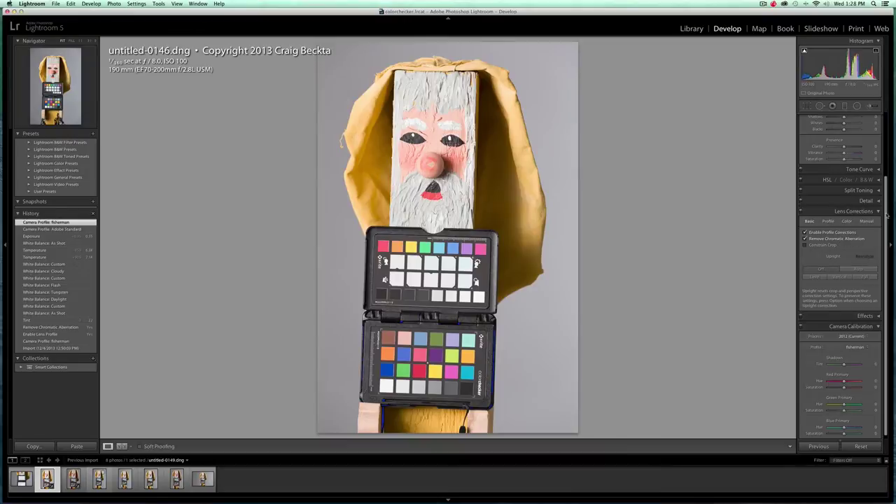
{"action": "left_click_drag", "start_coordinate": [886, 217], "coordinate": [889, 142]}
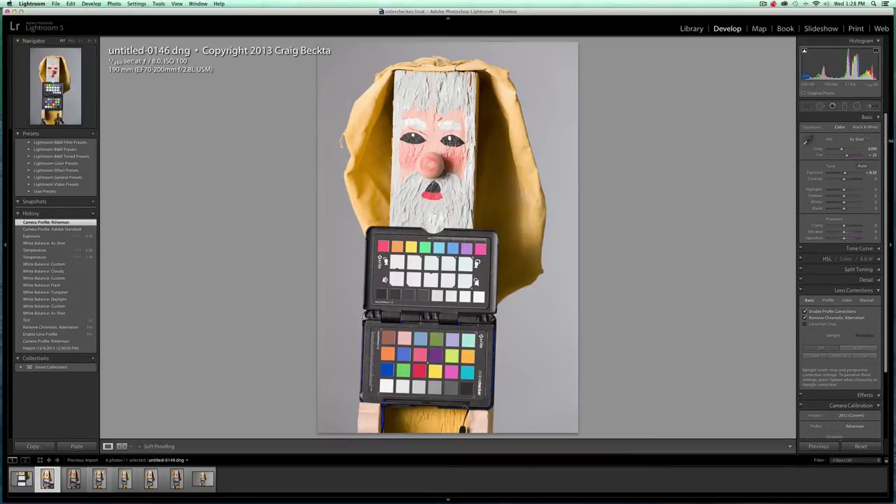
- Sample a neutral grey ColorChecker patch with the White Balance Selector, giving Tint +22
{"action": "left_click", "coordinate": [807, 140]}
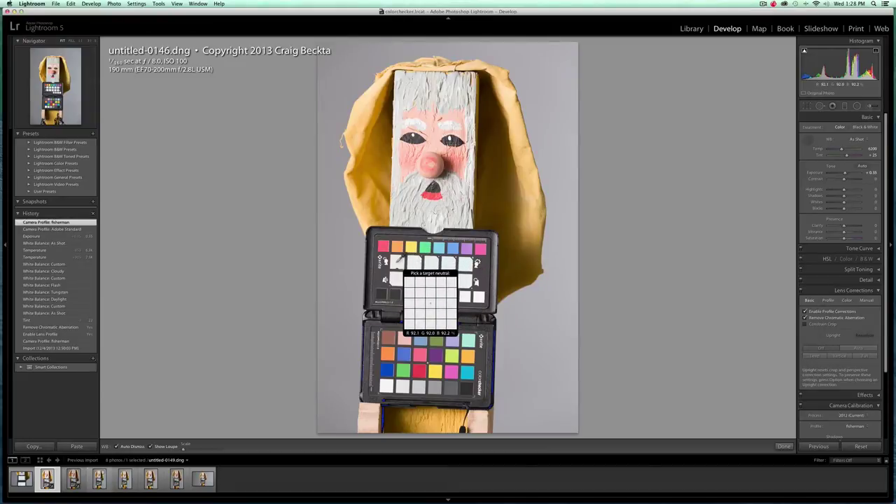
{"action": "left_click", "coordinate": [430, 302]}
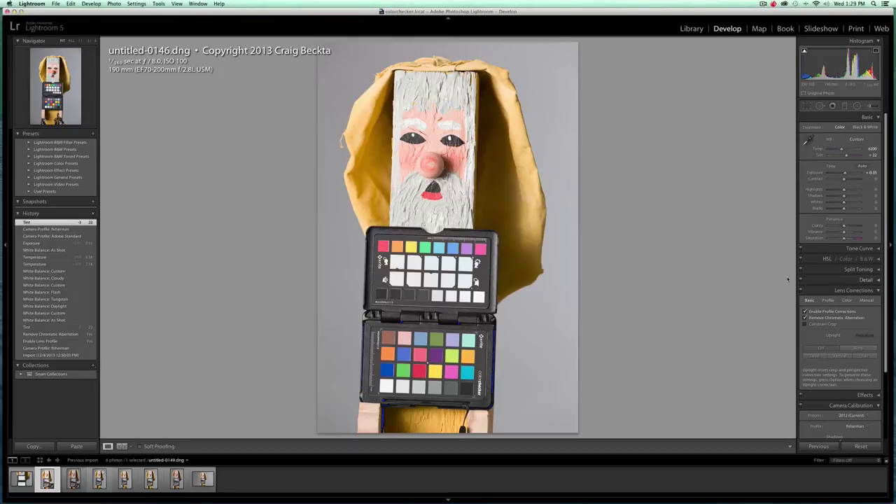
{"action": "scroll", "coordinate": [882, 315], "scroll_direction": "down", "scroll_amount": 3}
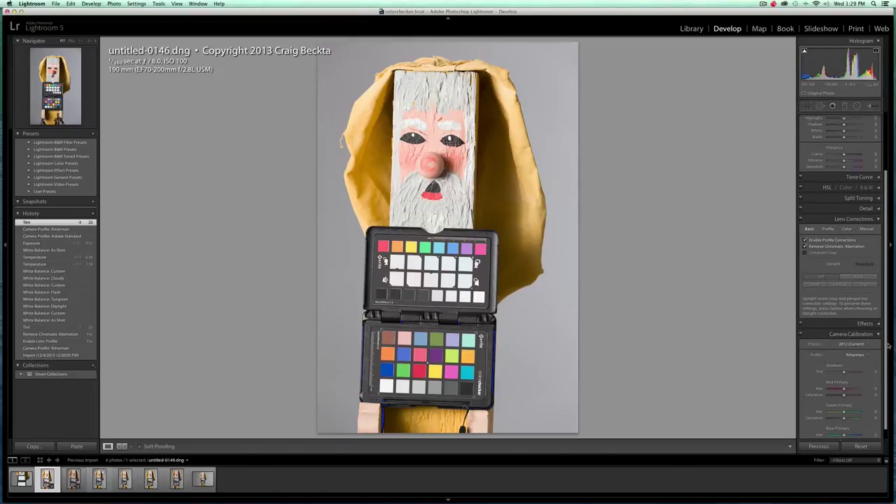
{"action": "left_click", "coordinate": [872, 350]}
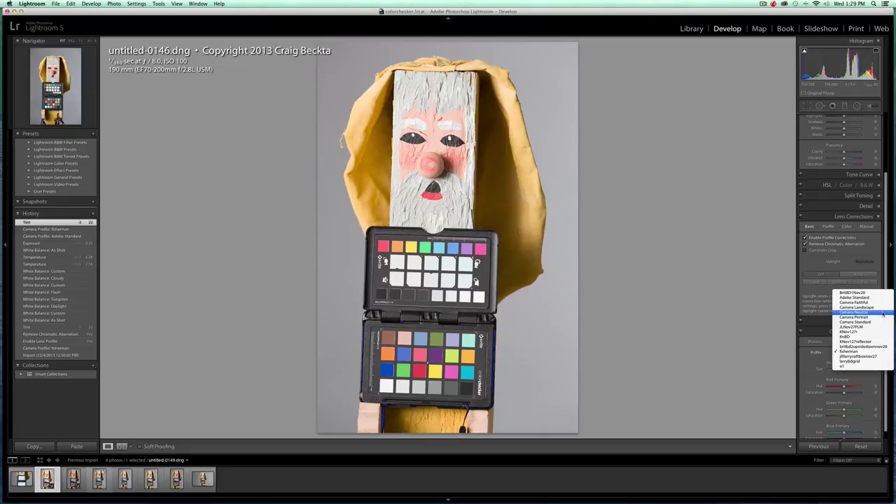
{"action": "left_click", "coordinate": [877, 250]}
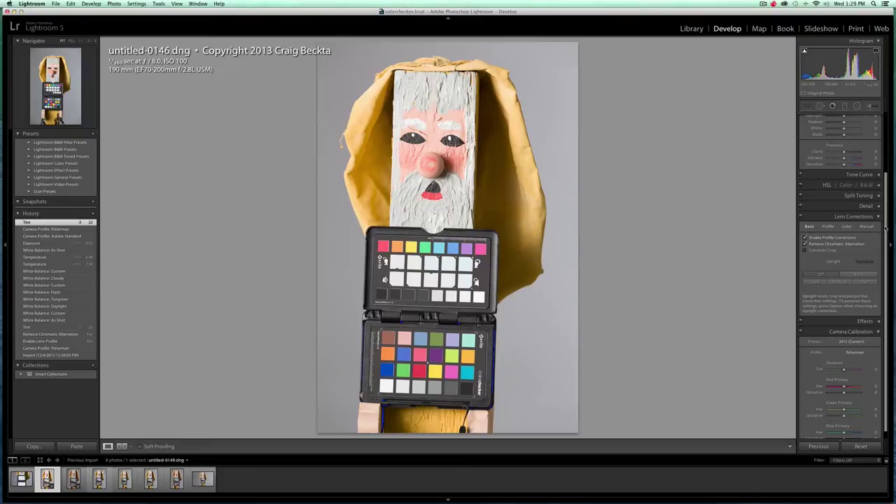
- Try the Tungsten and Flash white balance presets, then settle on Daylight (5500, +10 tint)
{"action": "scroll", "coordinate": [885, 232], "scroll_direction": "up", "scroll_amount": 5}
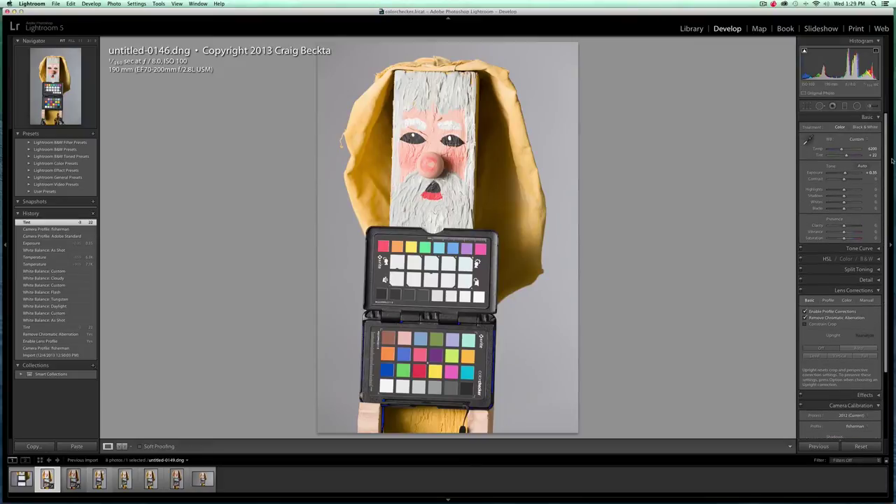
{"action": "left_click", "coordinate": [858, 140]}
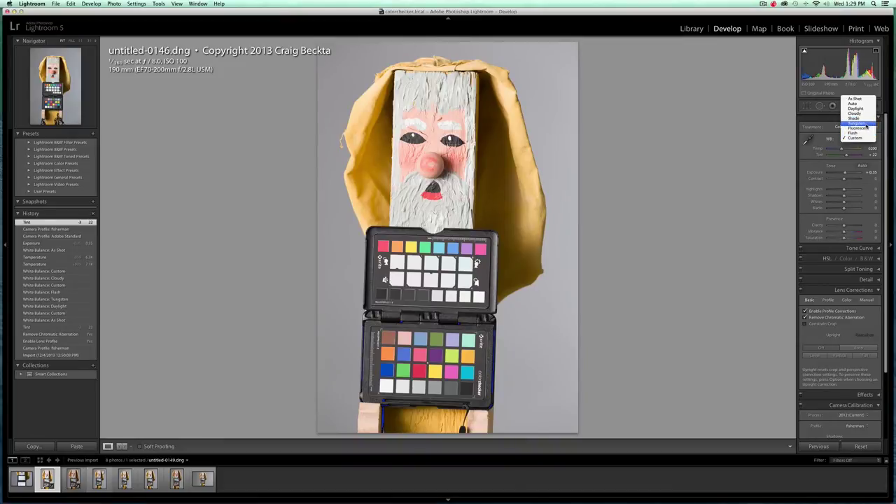
{"action": "left_click", "coordinate": [863, 124]}
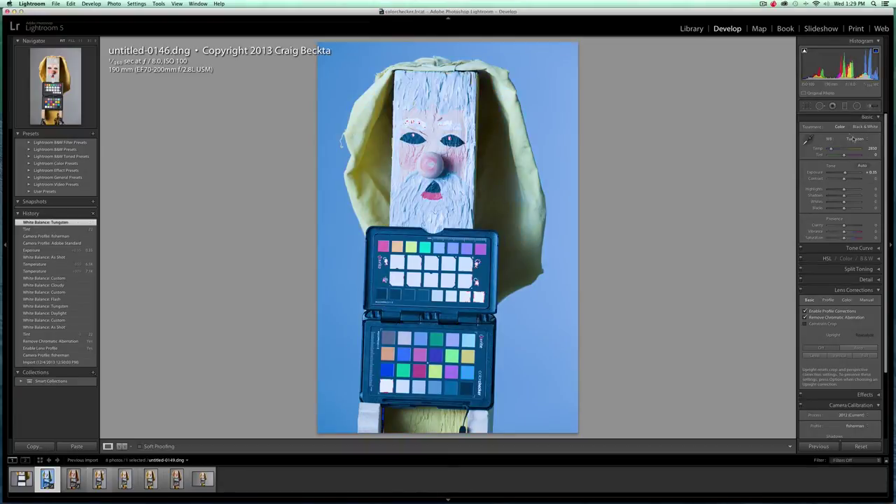
{"action": "left_click", "coordinate": [855, 139]}
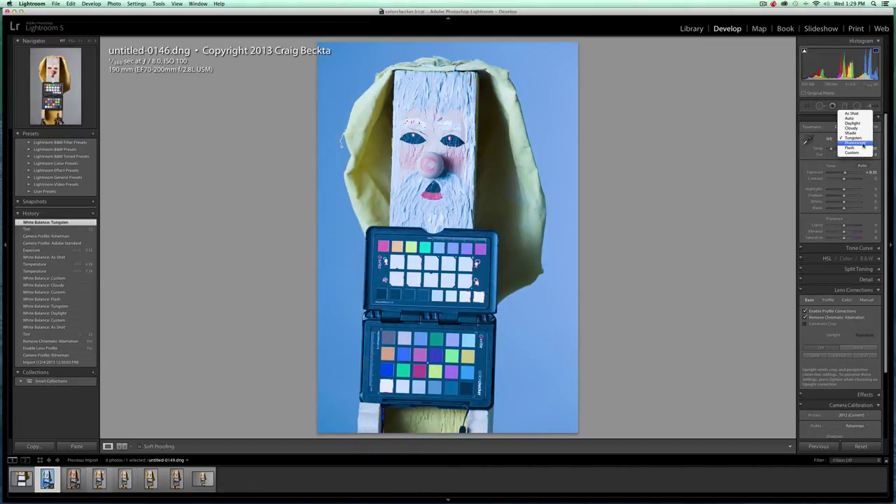
{"action": "left_click", "coordinate": [850, 147]}
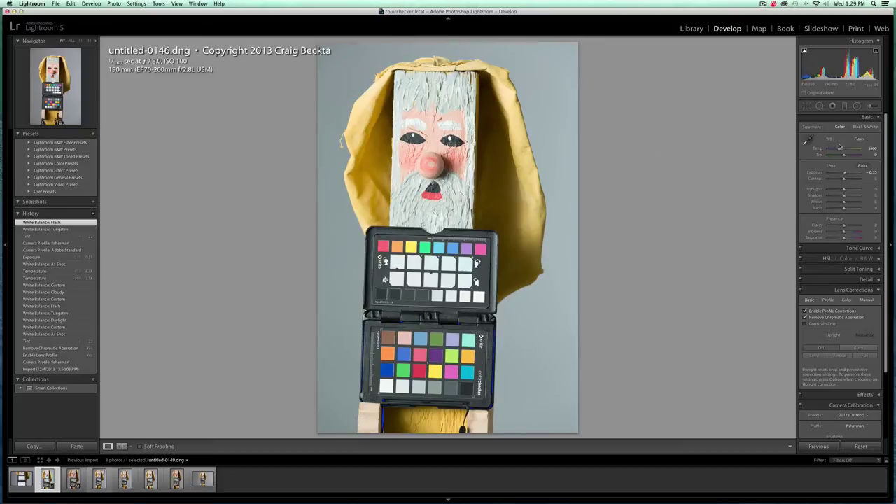
{"action": "left_click", "coordinate": [860, 139]}
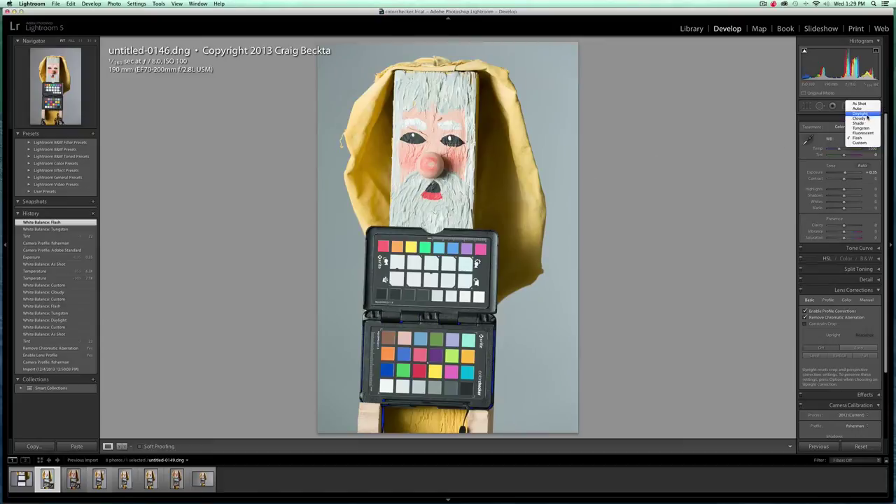
{"action": "left_click", "coordinate": [867, 114]}
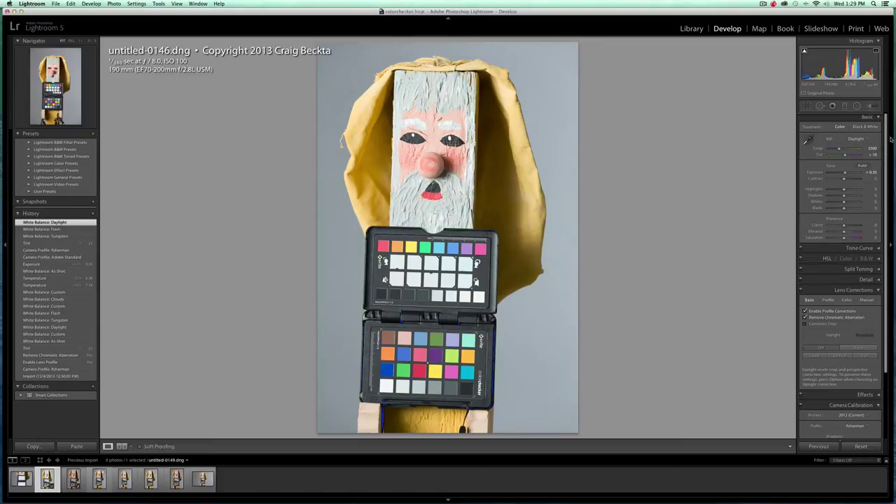
{"action": "left_click", "coordinate": [863, 140]}
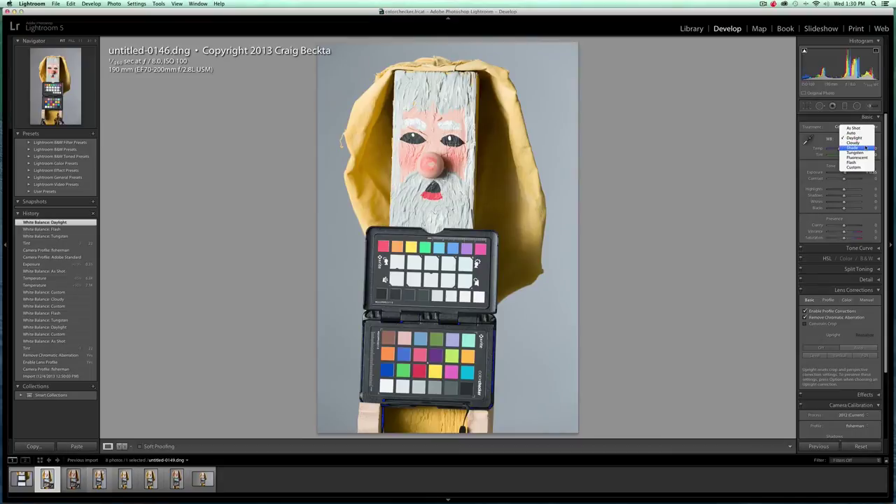
{"action": "left_click", "coordinate": [879, 140]}
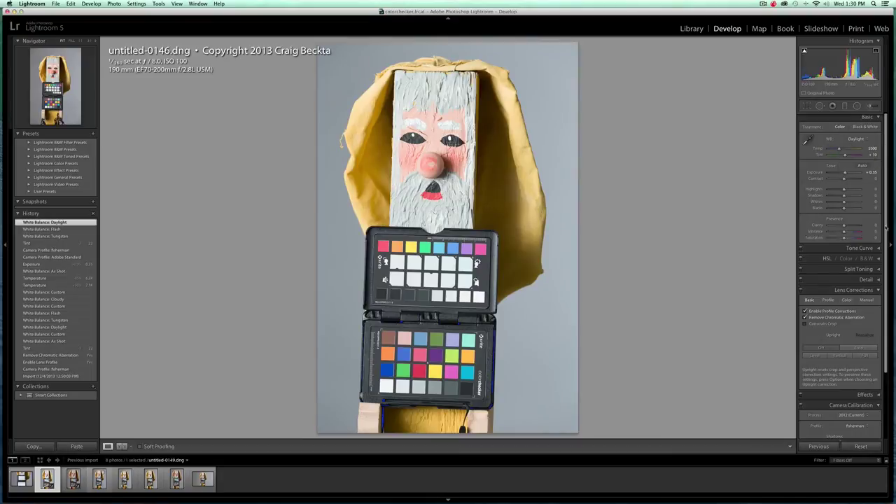
{"action": "scroll", "coordinate": [887, 263], "scroll_direction": "down", "scroll_amount": 1}
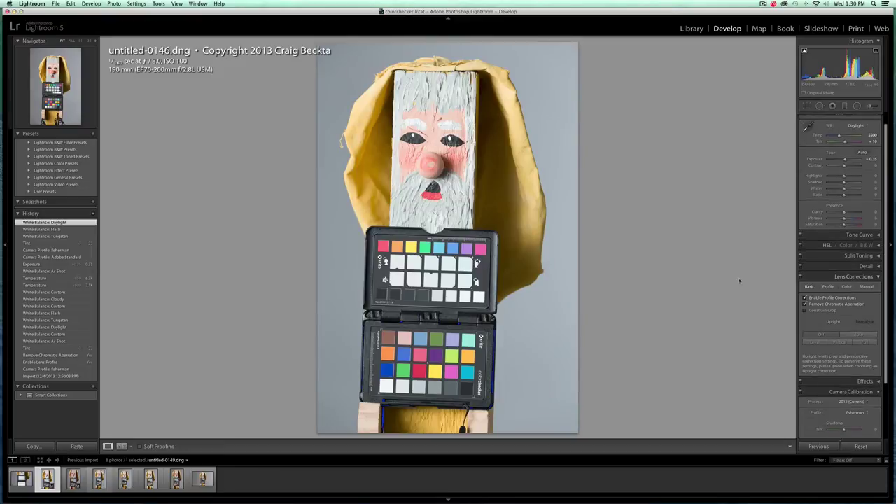
- Switch to the JPEG untitled-0147.JPG, briefly flipping back to the RAW for comparison
{"action": "left_click", "coordinate": [74, 478]}
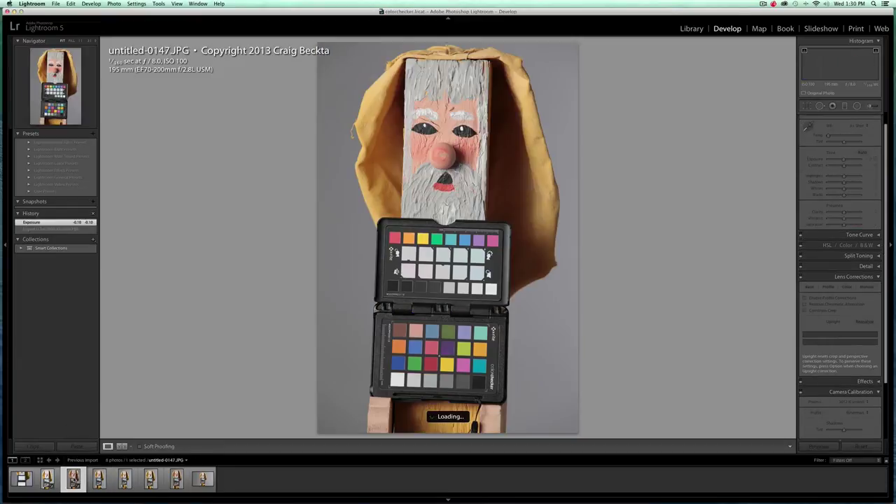
{"action": "left_click", "coordinate": [53, 483]}
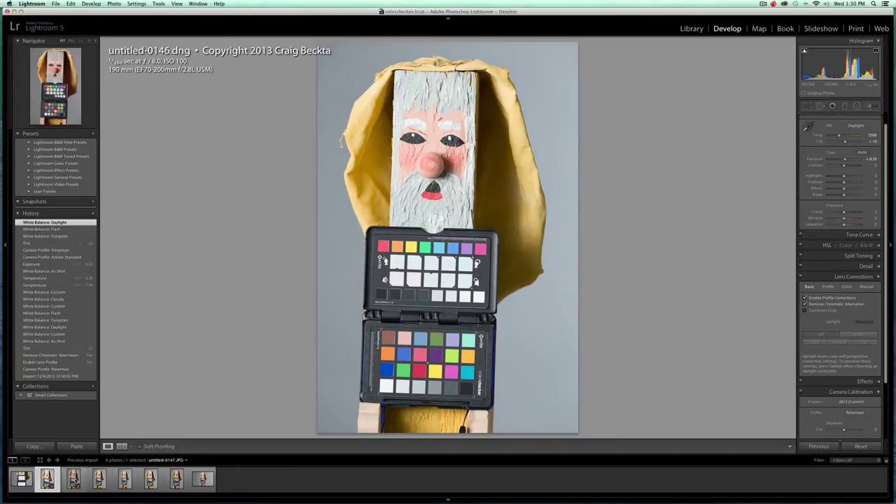
{"action": "left_click", "coordinate": [74, 482]}
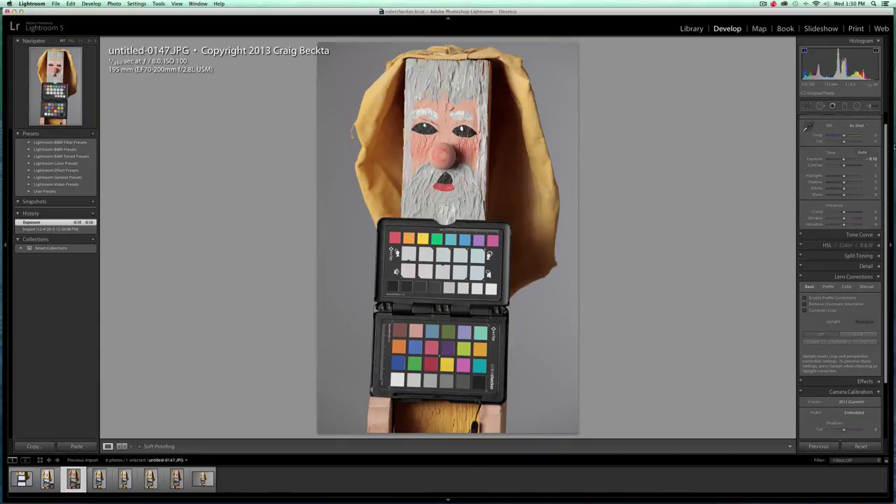
- Set the JPEG's white balance to Custom, then to Auto
{"action": "scroll", "coordinate": [887, 149], "scroll_direction": "up", "scroll_amount": 2}
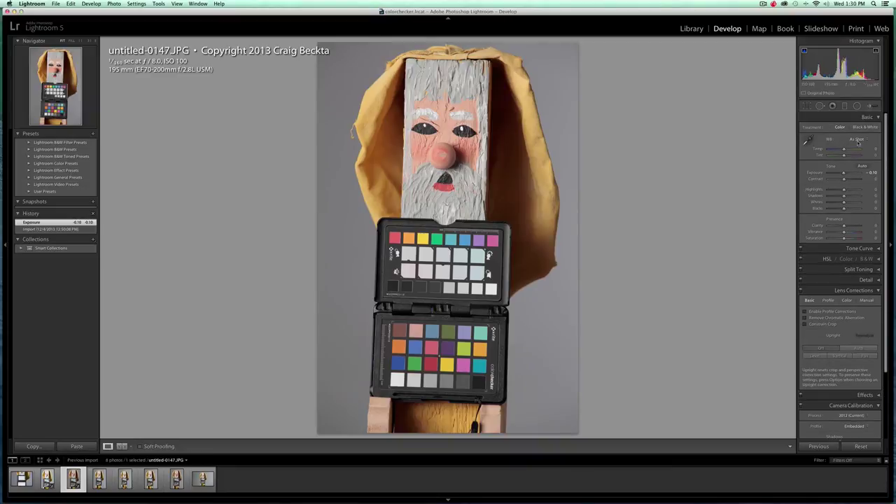
{"action": "left_click", "coordinate": [864, 140]}
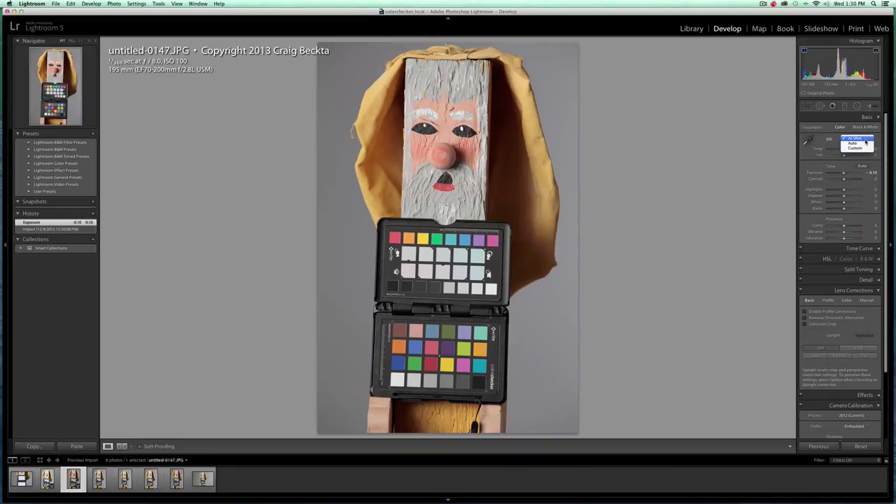
{"action": "left_click", "coordinate": [865, 148]}
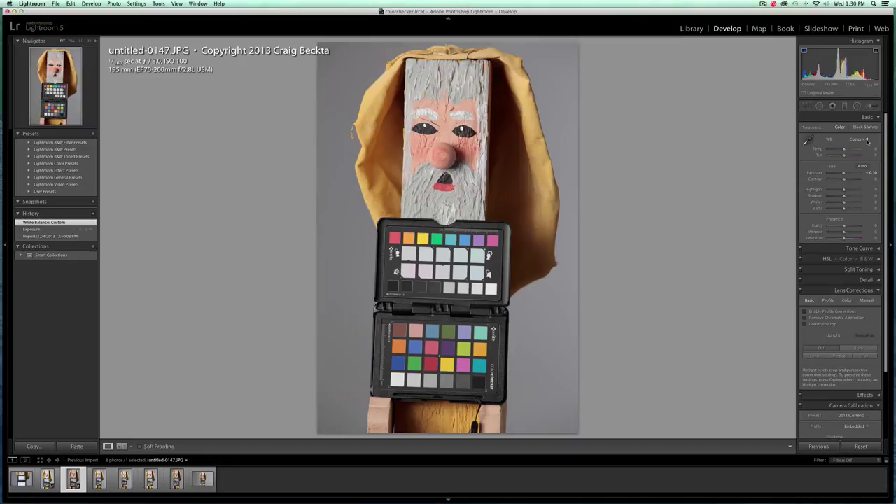
{"action": "left_click", "coordinate": [867, 140]}
{"action": "left_click", "coordinate": [863, 133]}
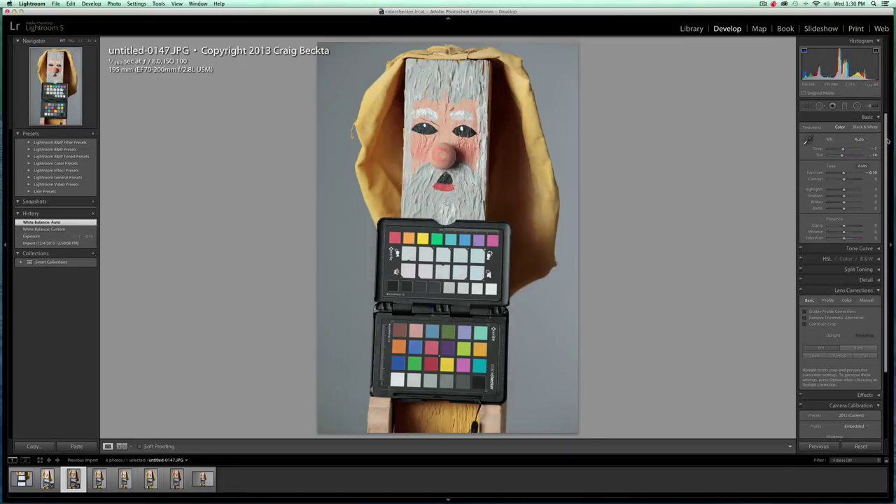
{"action": "left_click_drag", "start_coordinate": [887, 142], "coordinate": [888, 220]}
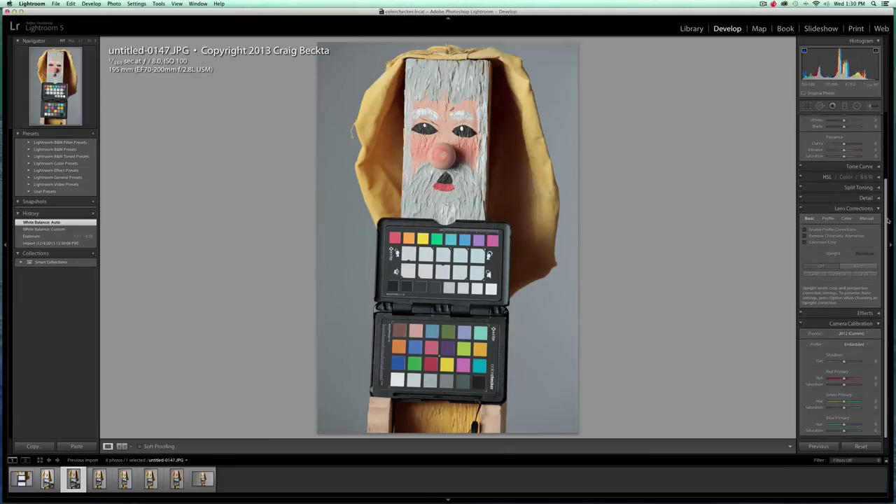
{"action": "left_click", "coordinate": [862, 345]}
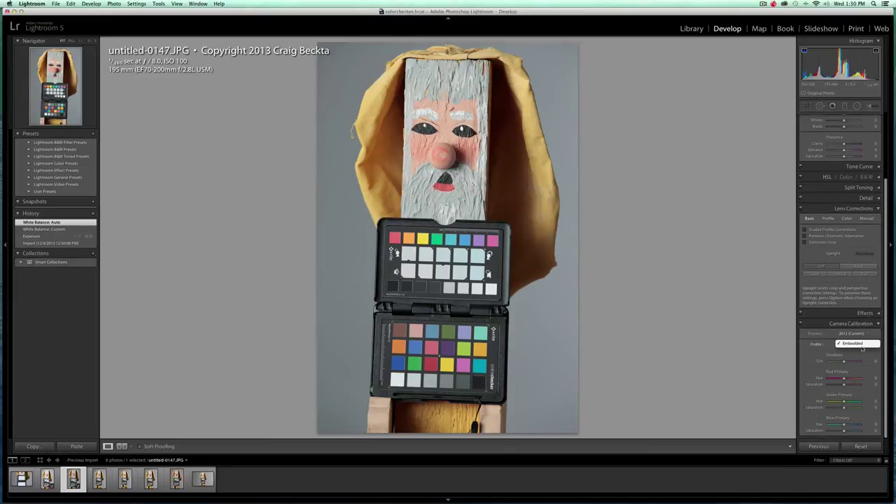
{"action": "left_click", "coordinate": [863, 345]}
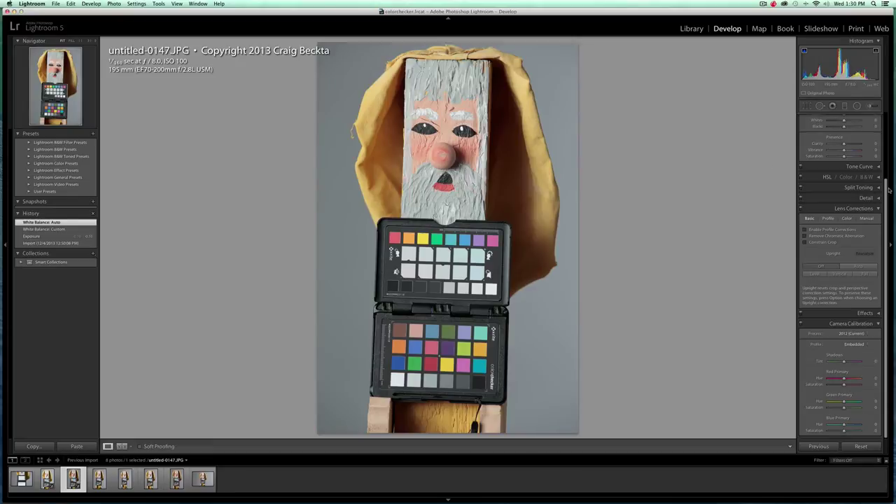
{"action": "left_click_drag", "start_coordinate": [887, 184], "coordinate": [893, 113]}
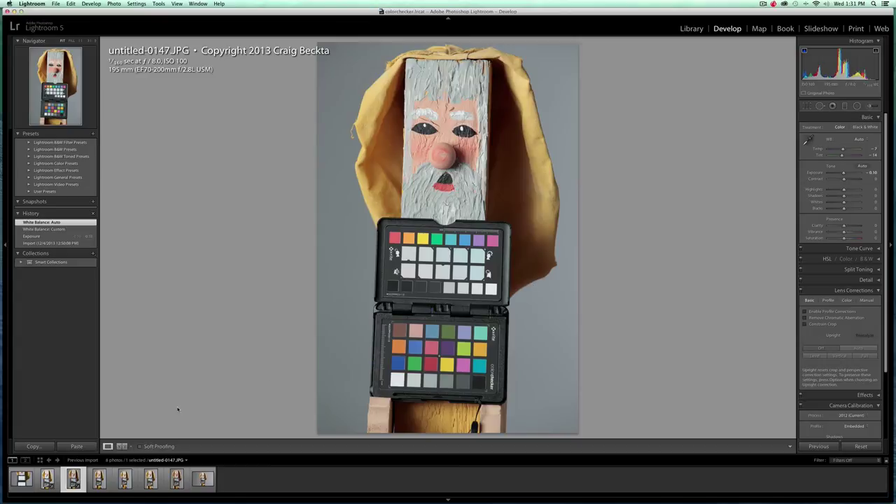
- Sweep Exposure on the RAW untitled-0146.dng, then on the JPEG, returning to the RAW
{"action": "key", "text": "Left"}
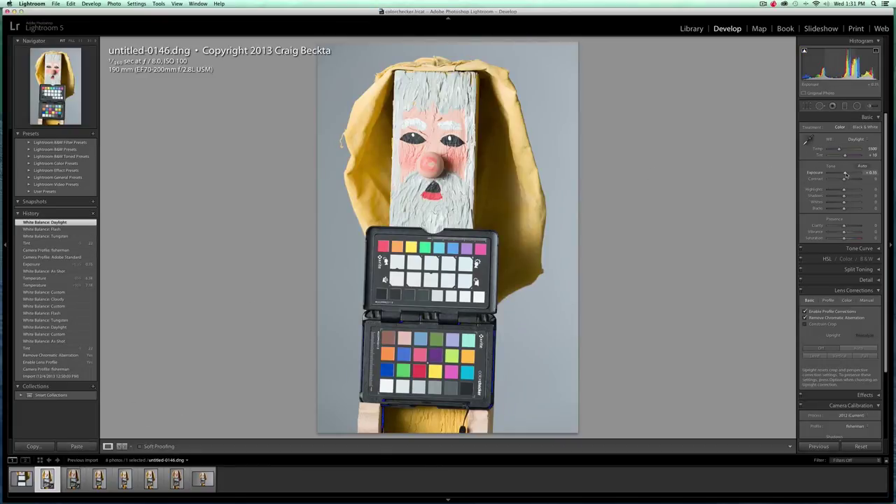
{"action": "left_click_drag", "start_coordinate": [844, 175], "coordinate": [845, 178]}
{"action": "left_click", "coordinate": [73, 478]}
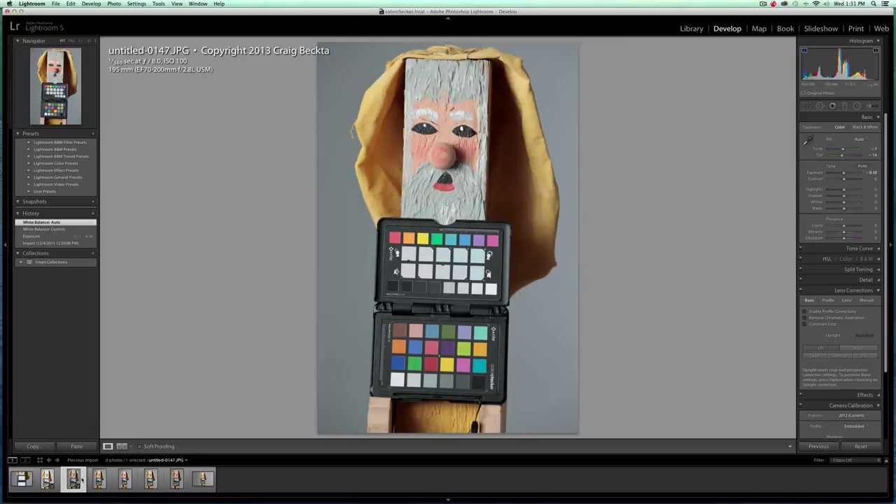
{"action": "left_click_drag", "start_coordinate": [843, 175], "coordinate": [843, 175]}
{"action": "key", "text": "Left"}
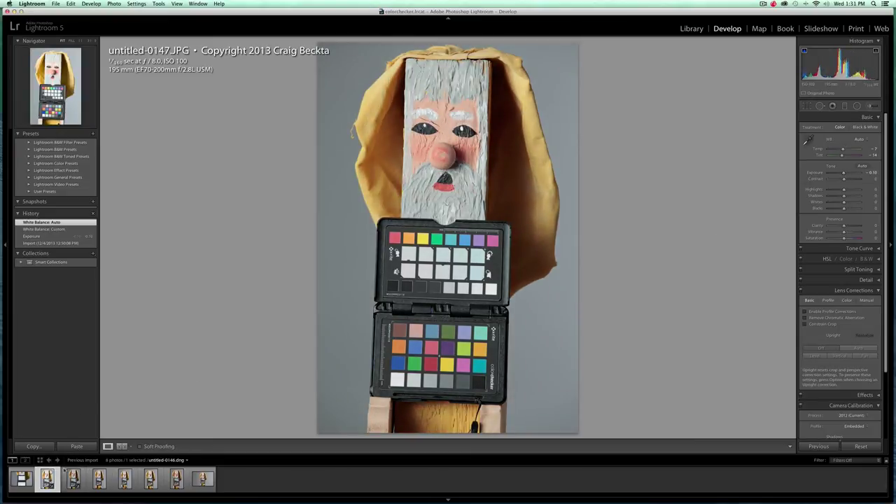